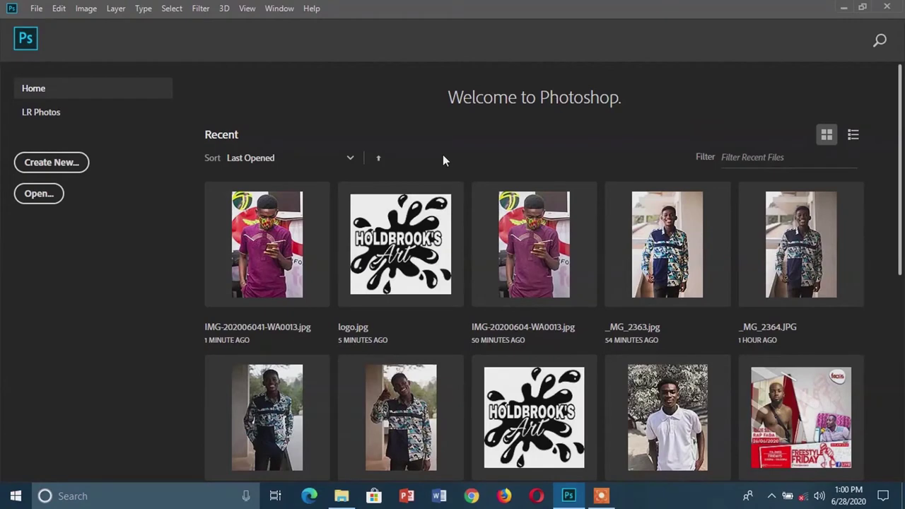
Open IMG-202006041-WA0013.jpg, the purple-outfit photo, from the personal folder
click(33, 9)
click(50, 35)
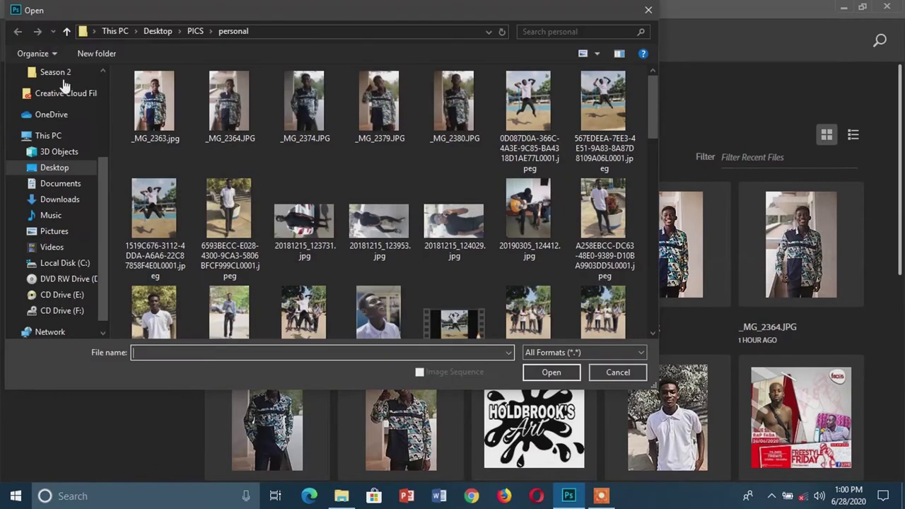
scroll(325, 225, down, 10)
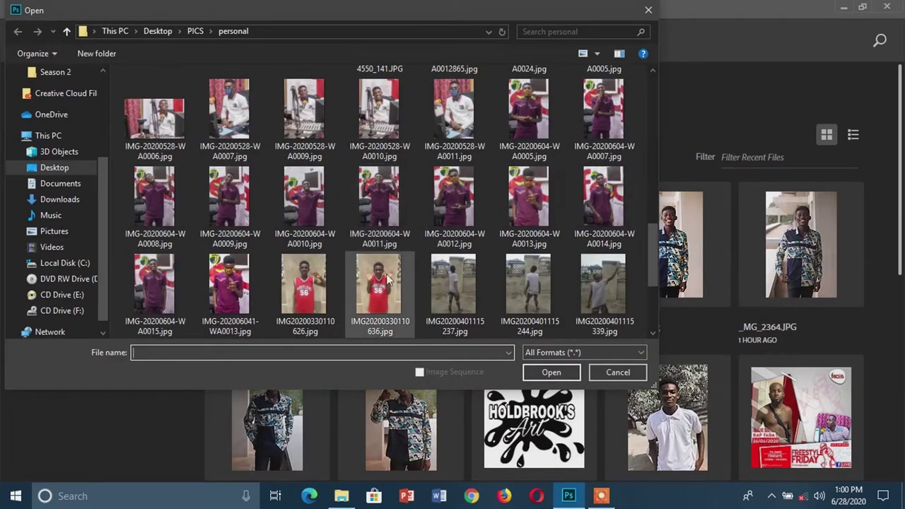
click(240, 297)
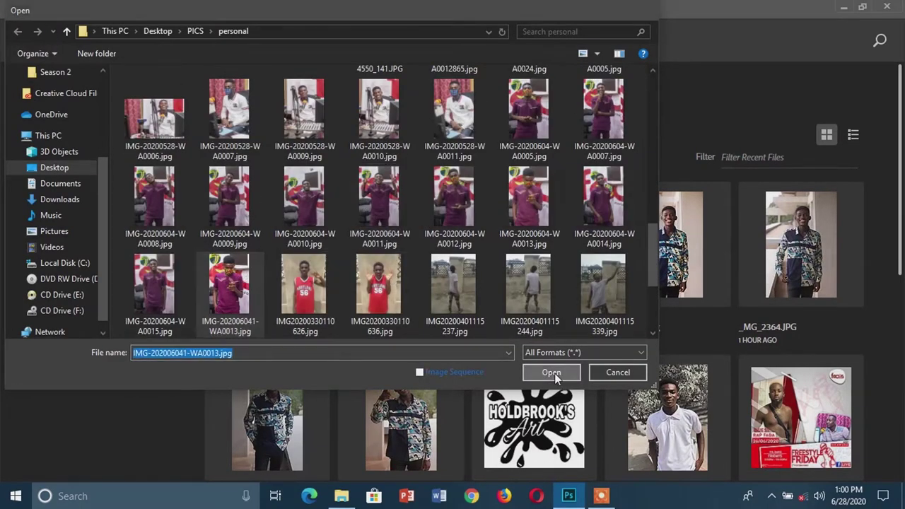
click(555, 373)
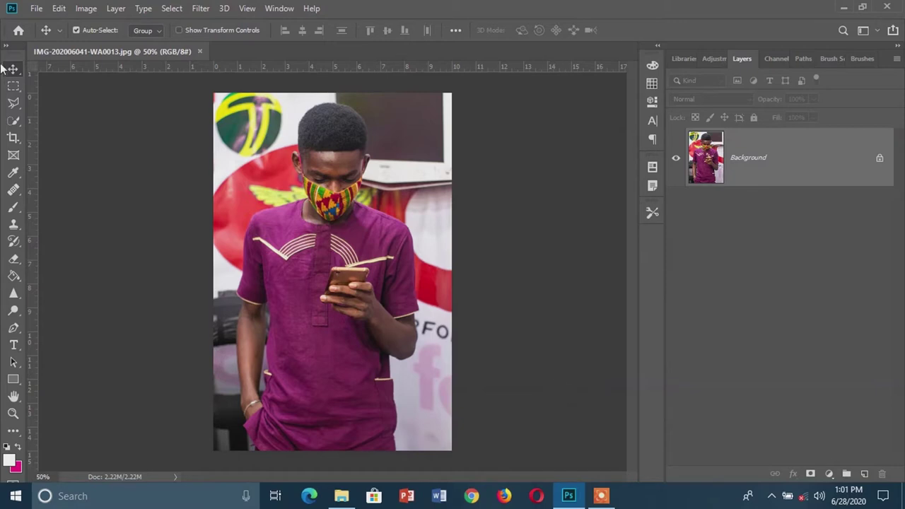
Open logo.jpg from Desktop > EDITS > photoshop edits as a second document
click(36, 9)
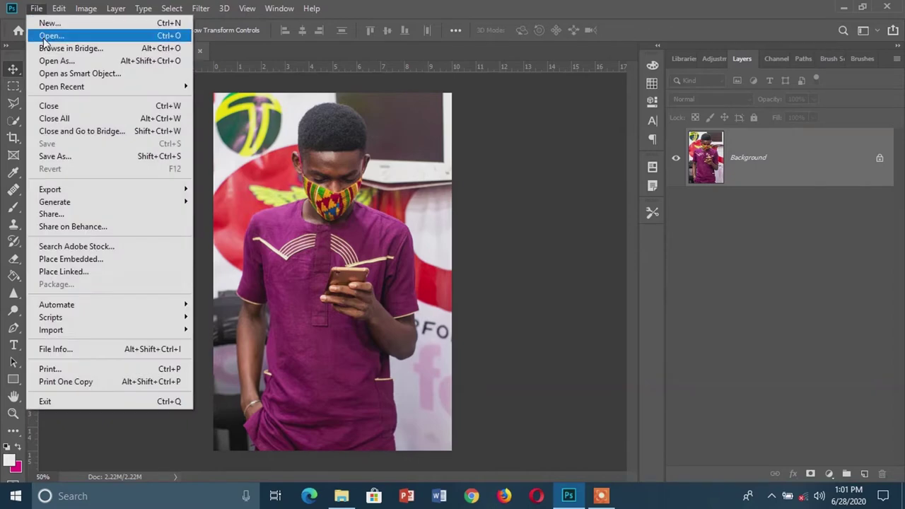
click(45, 38)
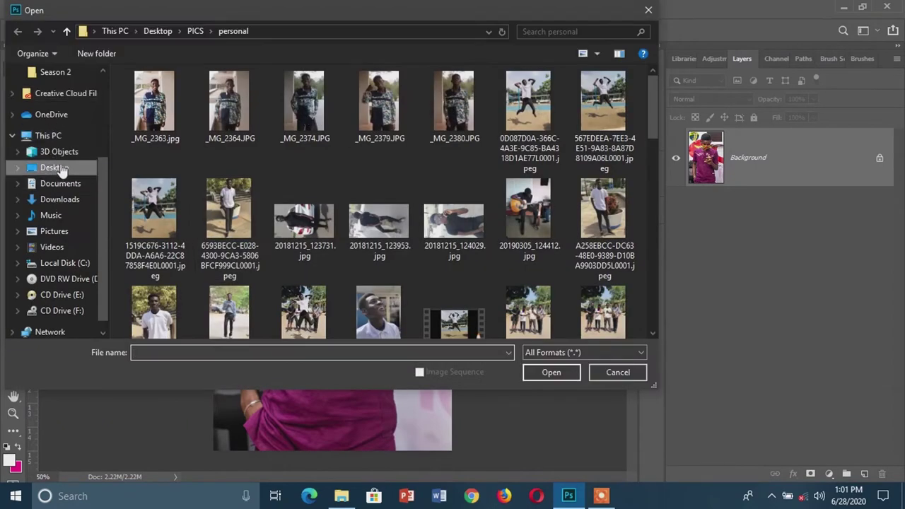
click(59, 170)
double_click(160, 97)
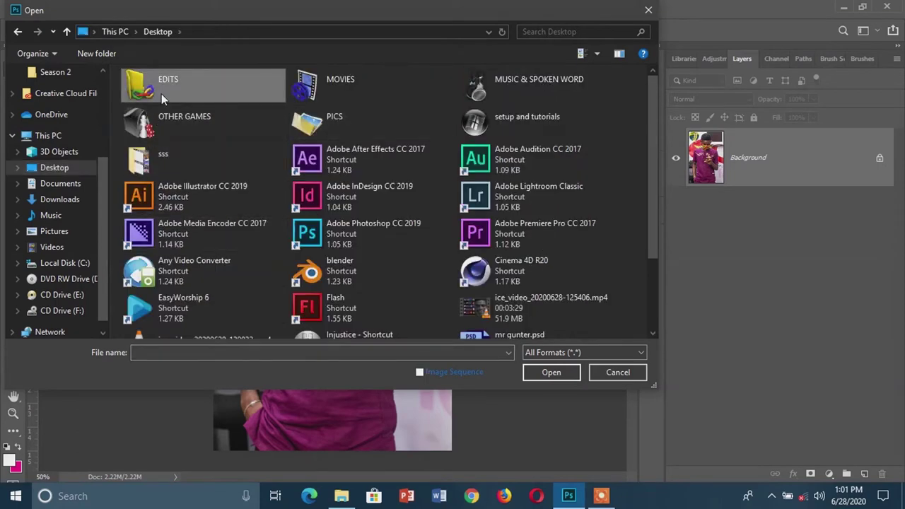
double_click(161, 169)
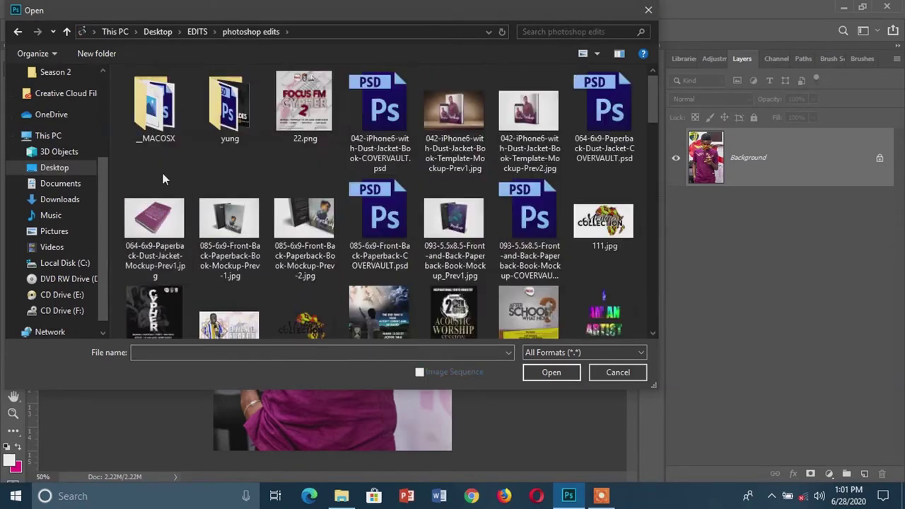
scroll(361, 232, down, 1)
scroll(360, 229, down, 15)
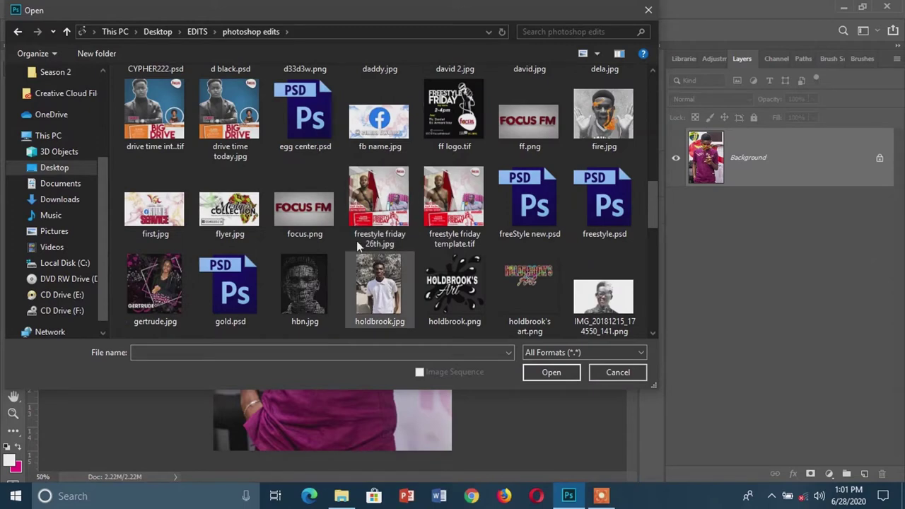
click(380, 77)
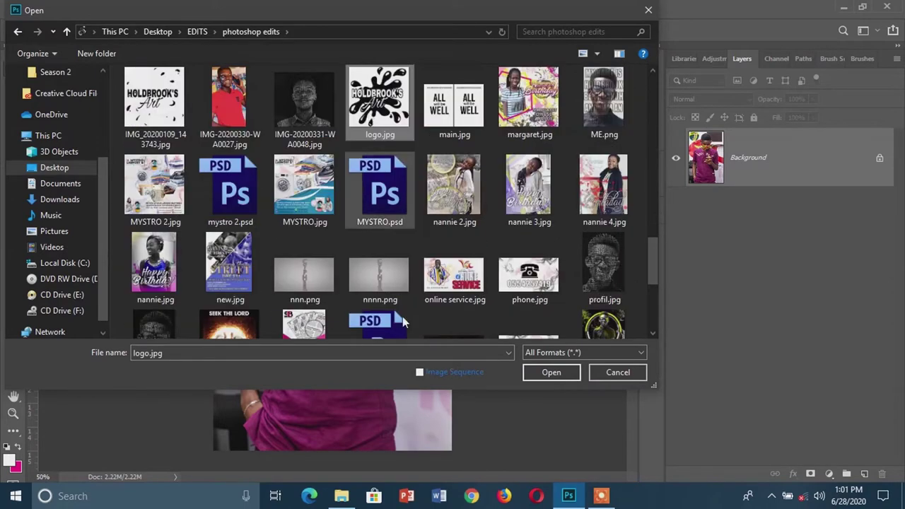
click(537, 373)
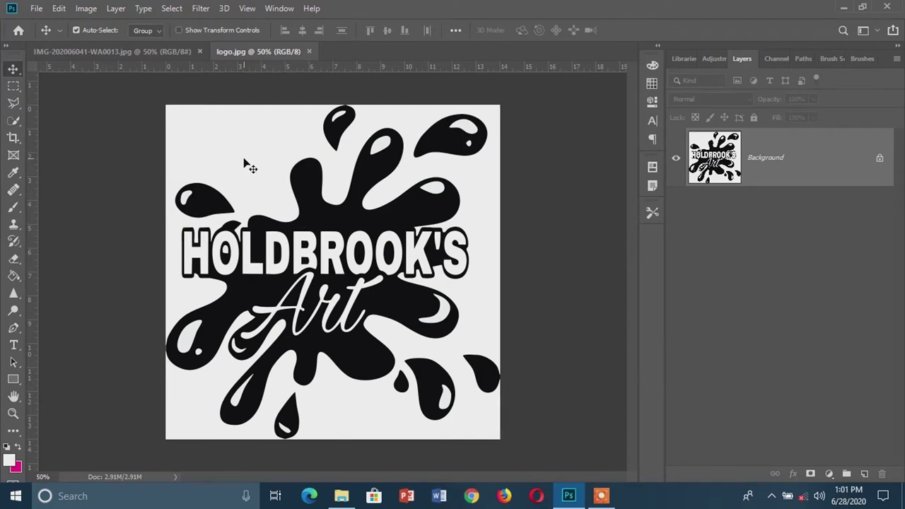
Switch to the Magic Wand Tool and select logo.jpg's white background
click(13, 122)
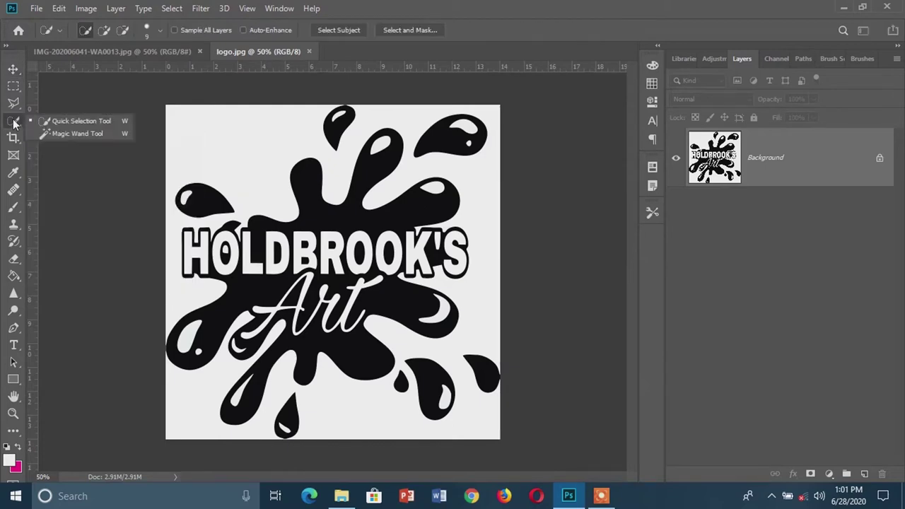
click(65, 134)
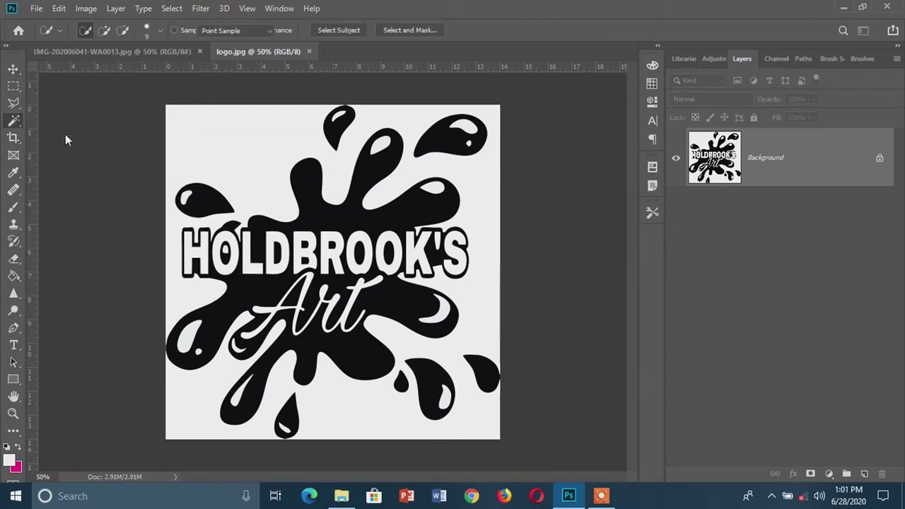
click(241, 153)
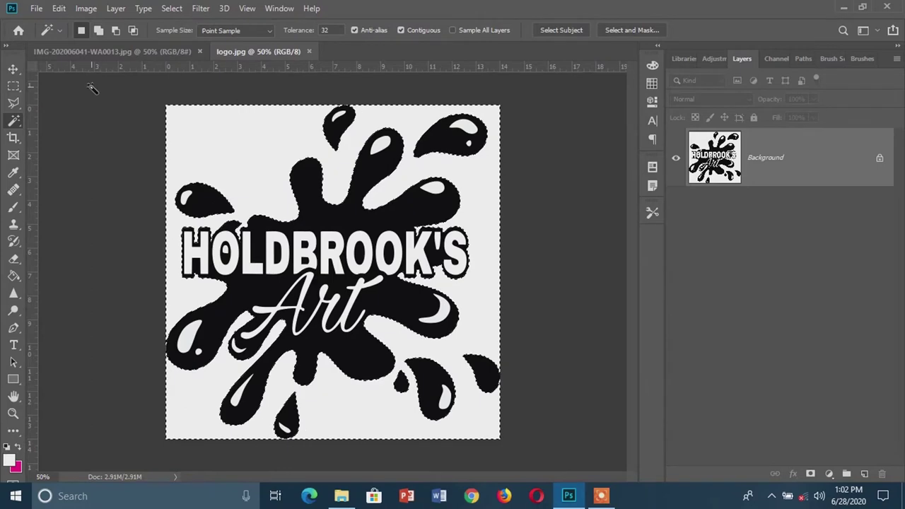
Try the Magic Wand's add, subtract and intersect modes, ending on Add to Selection
click(98, 30)
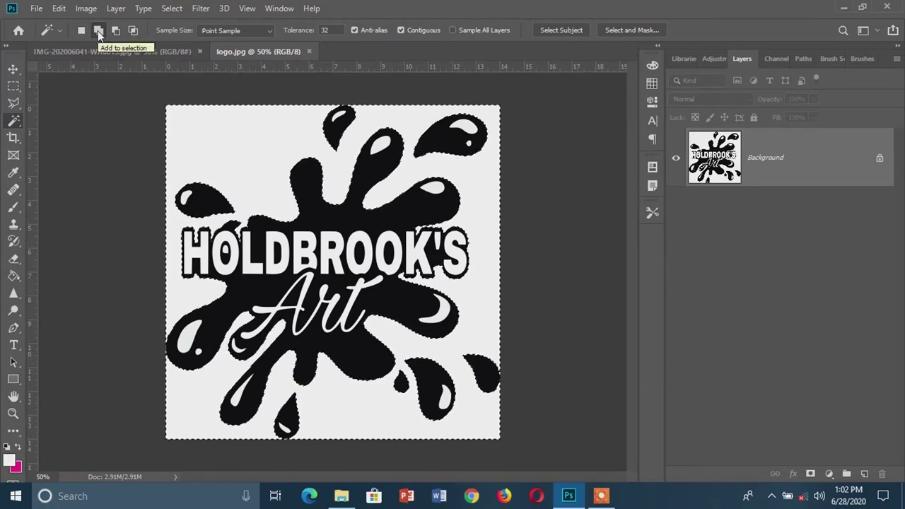
click(113, 31)
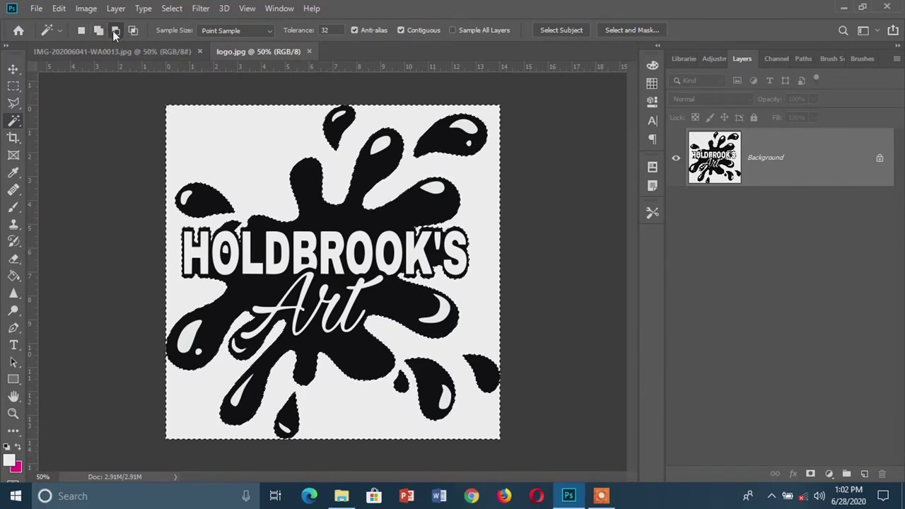
click(133, 30)
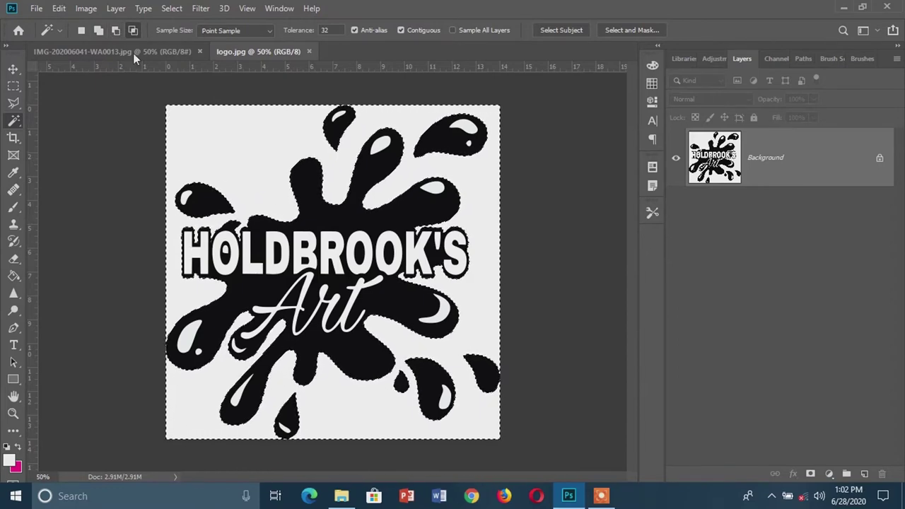
click(100, 30)
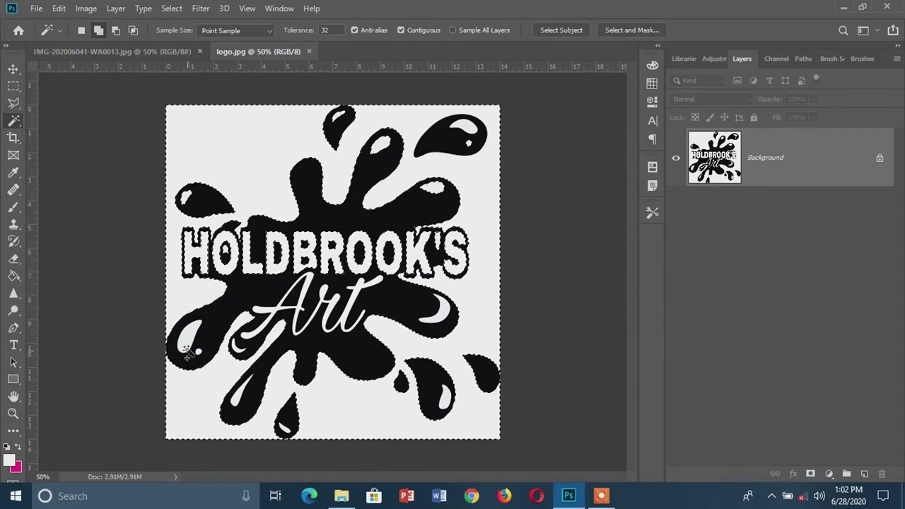
Add the white Art lettering and the small dot near the left drop to the selection
key(alt)
scroll(340, 379, up, 5)
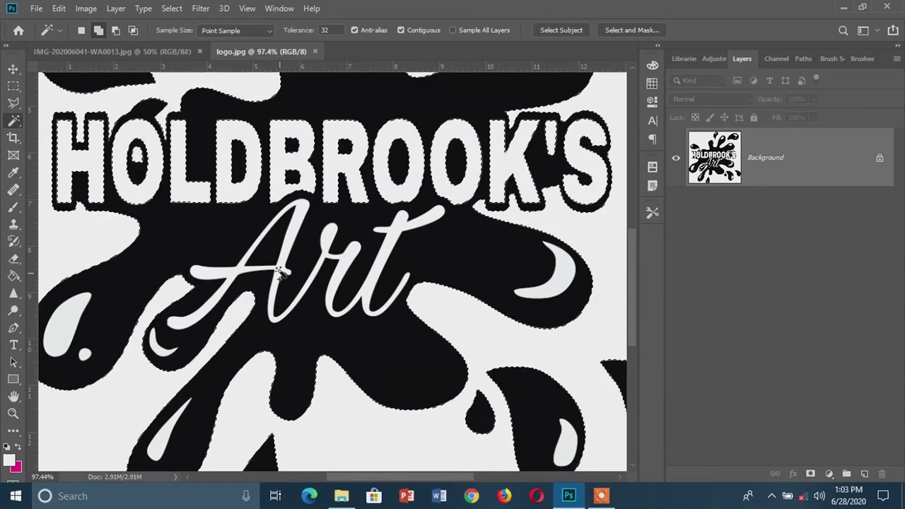
click(281, 273)
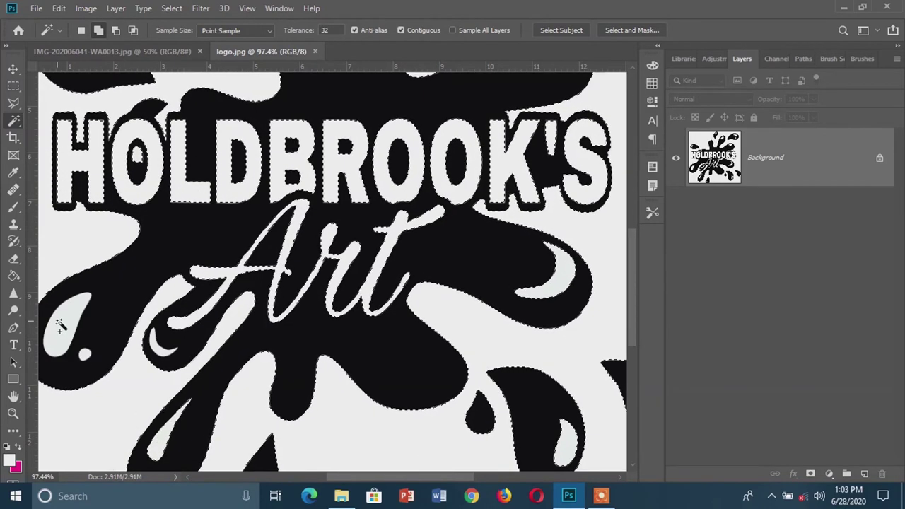
click(83, 353)
scroll(396, 350, down, 3)
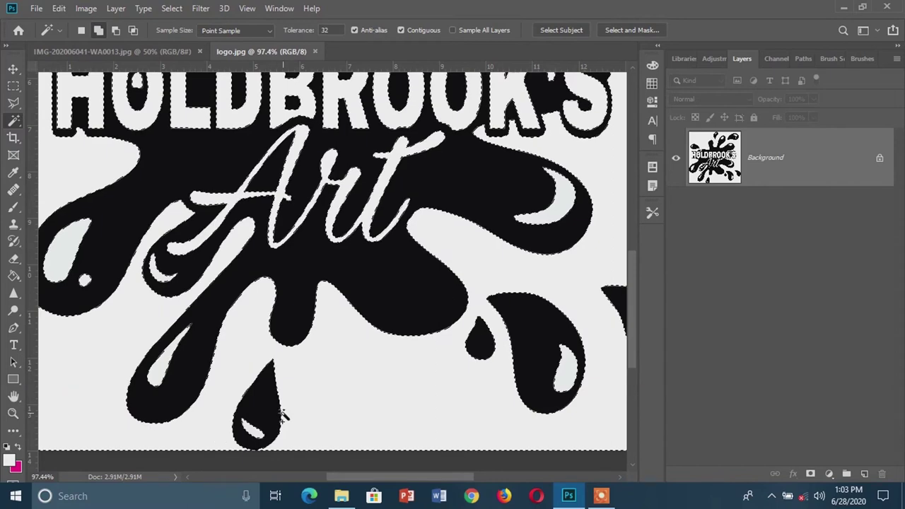
scroll(315, 364, down, 3)
scroll(378, 338, down, 1)
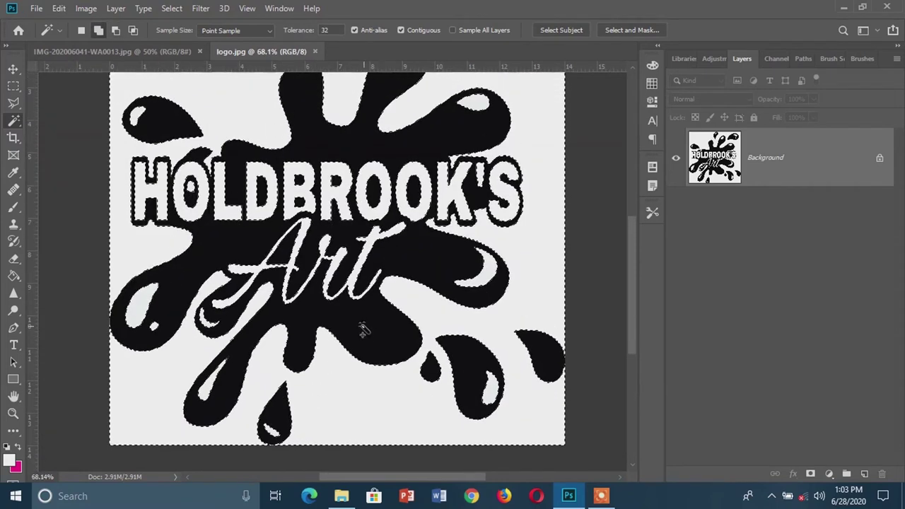
scroll(360, 313, up, 1)
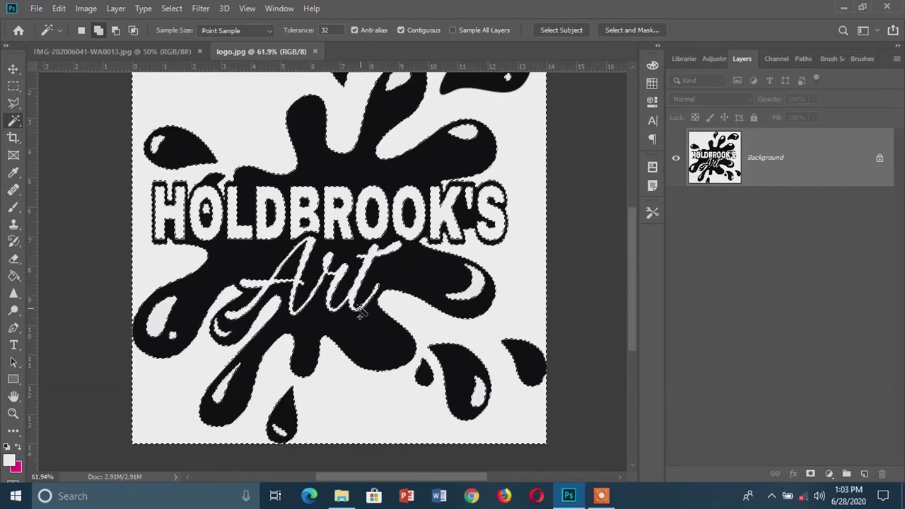
Unlock the Background layer as Layer 0, delete the selected white areas, and deselect
click(880, 160)
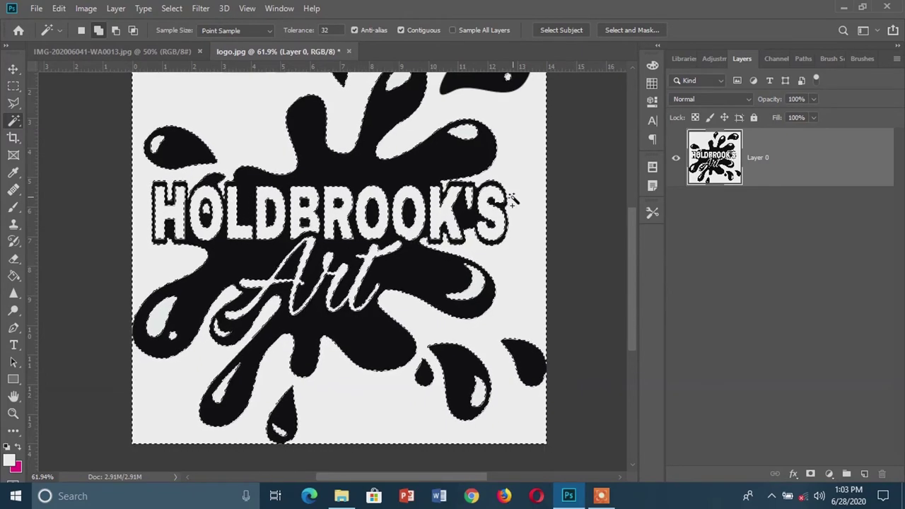
key(Delete)
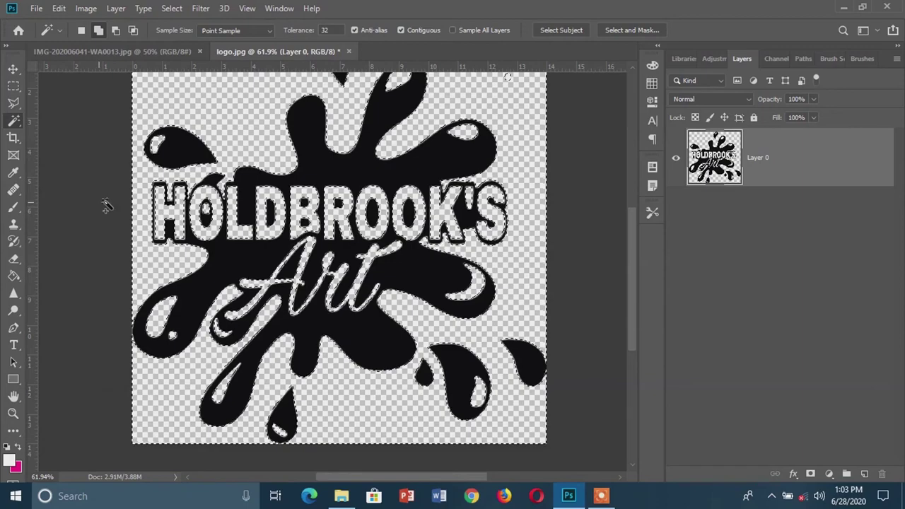
scroll(87, 206, up, 1)
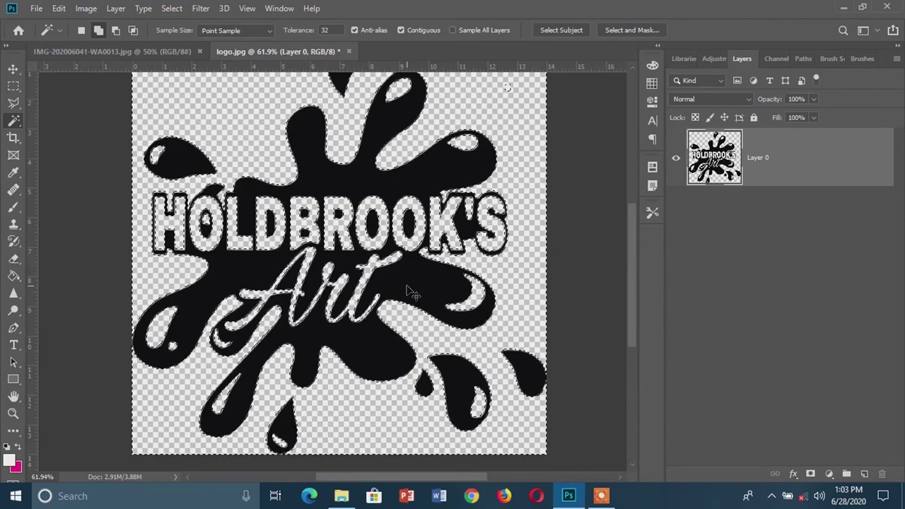
scroll(414, 294, down, 1)
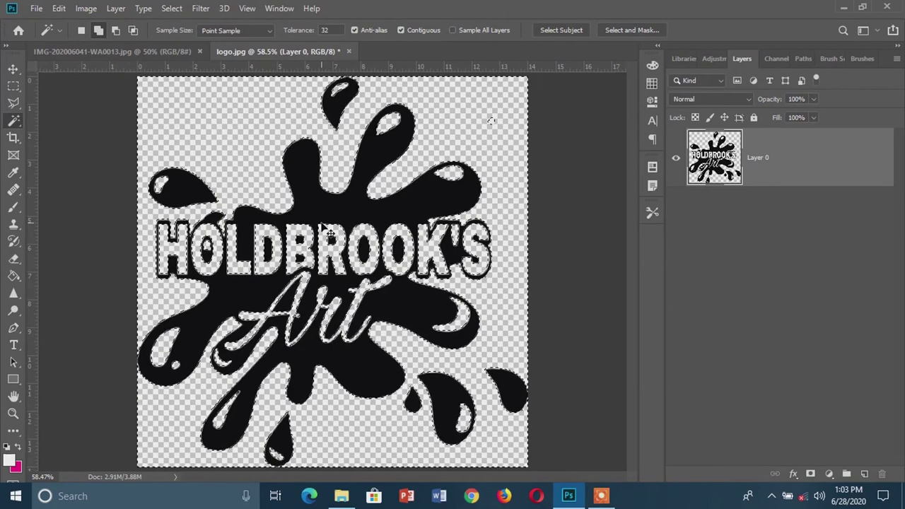
key(ctrl+d)
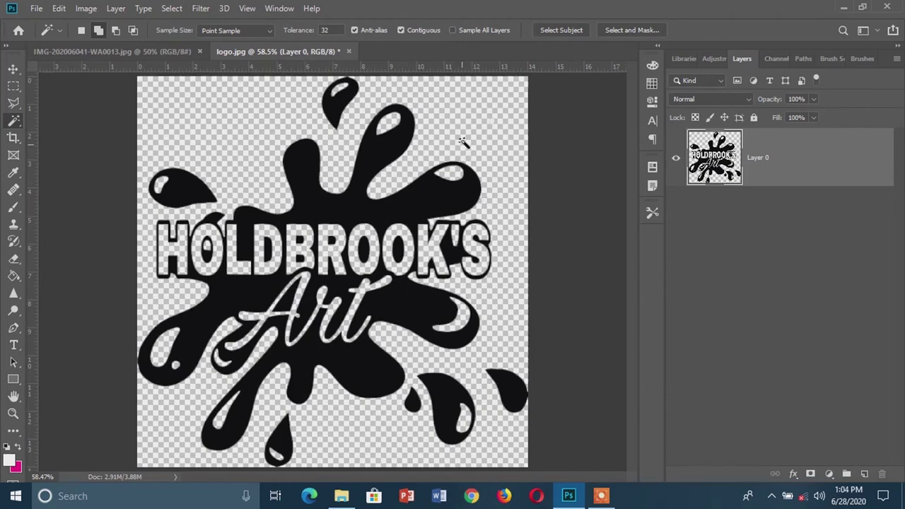
Drag the transparent logo with the Move tool into the purple-outfit photo as Layer 1
click(13, 70)
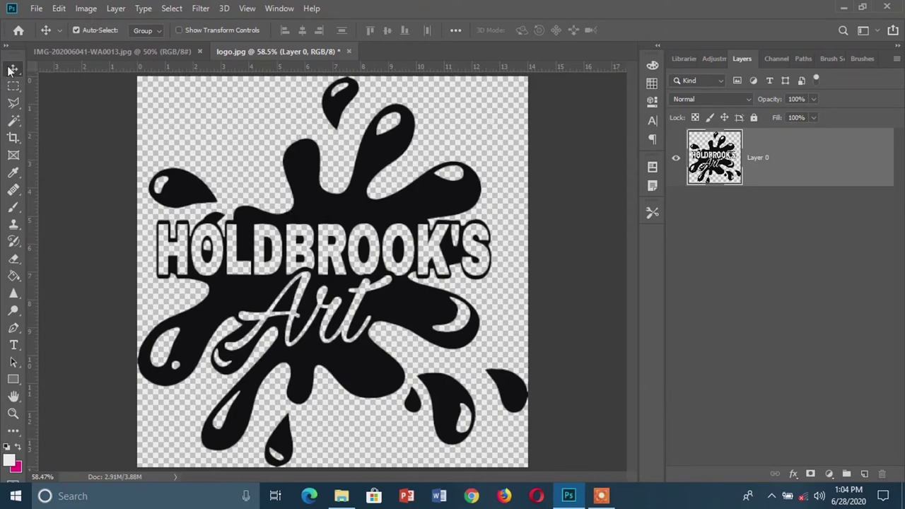
drag(342, 223, 362, 288)
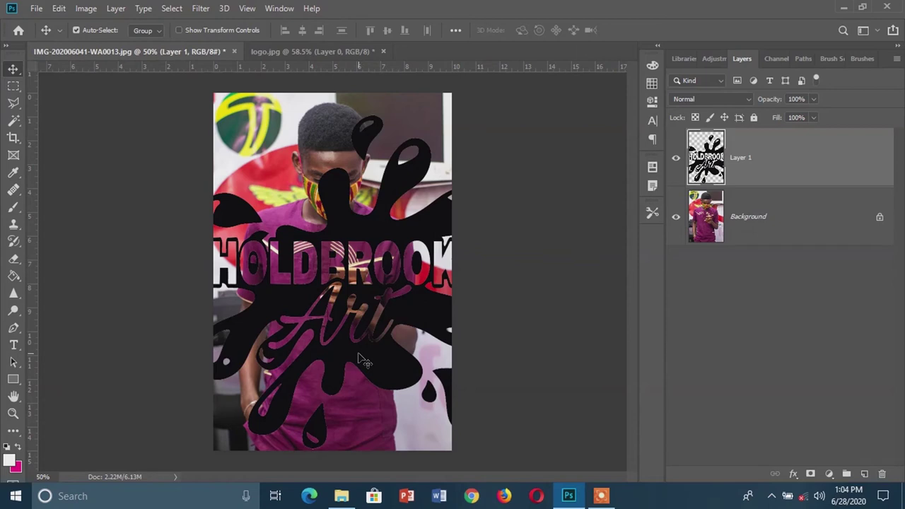
Free-transform the logo down to about 15% in the photo's bottom-left corner and commit
key(ctrl)
key(ctrl+t)
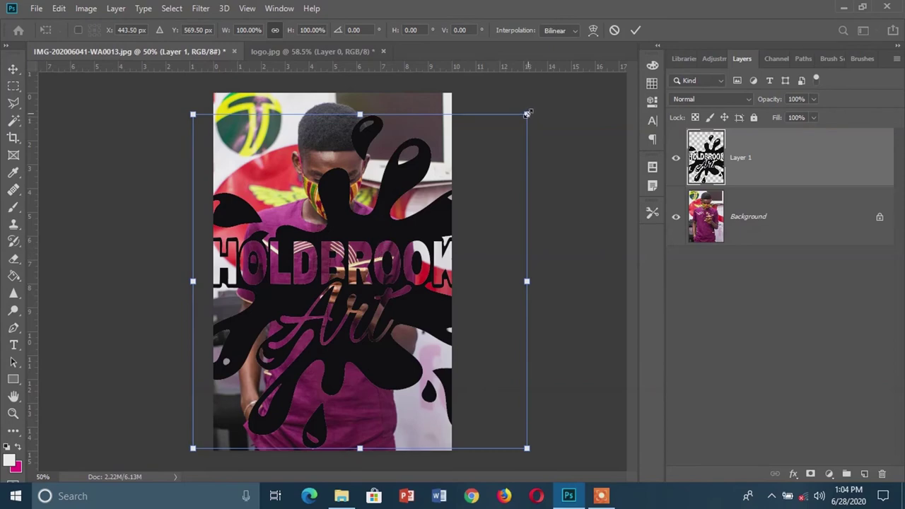
drag(527, 114, 375, 271)
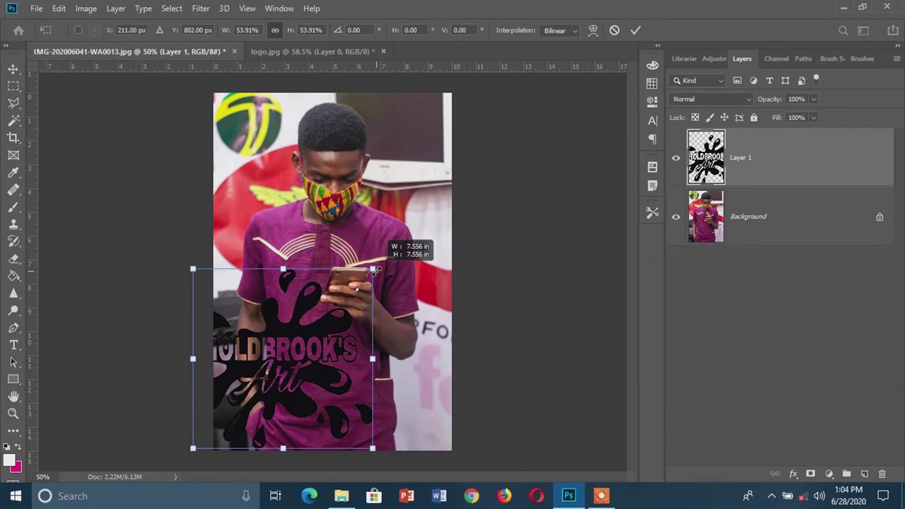
drag(375, 270, 231, 386)
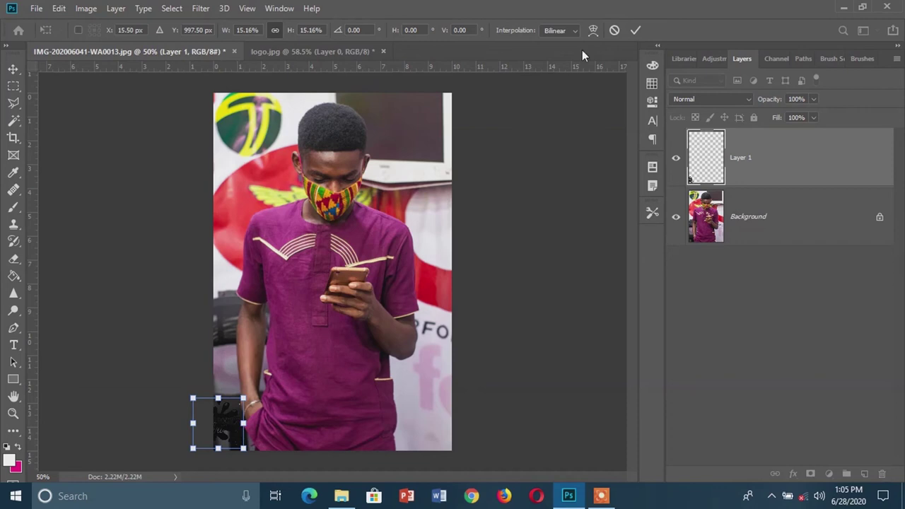
click(635, 31)
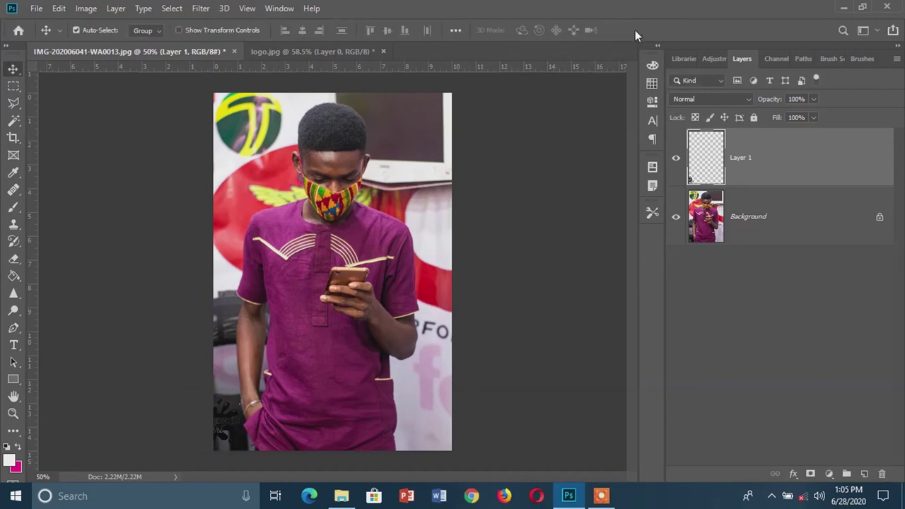